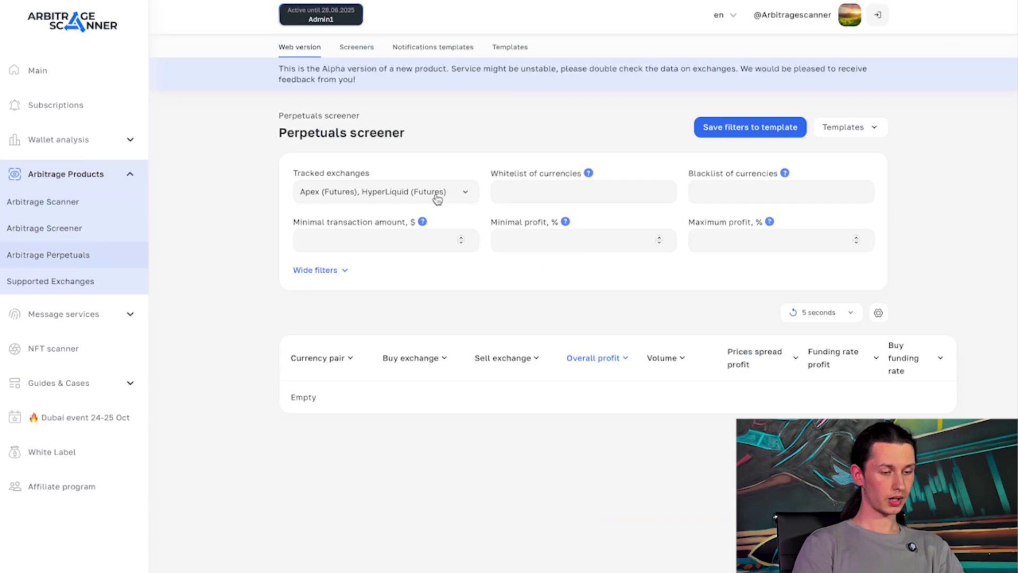
- Select all tracked exchanges in the perpetuals screener and restrict the strategy in the wide filters to Spot-Futures only
{"action": "left_click", "coordinate": [331, 217]}
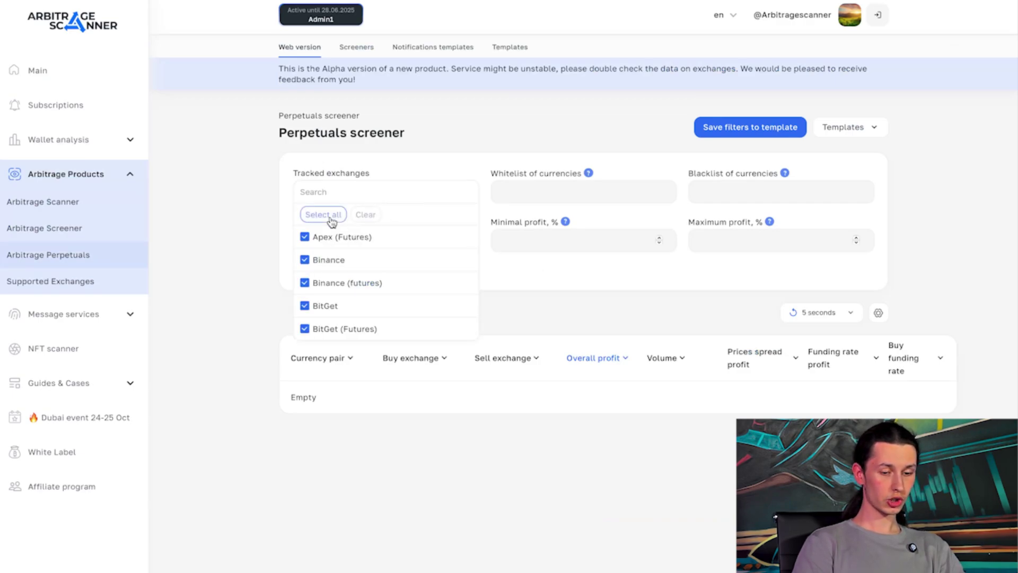
{"action": "left_click", "coordinate": [618, 318]}
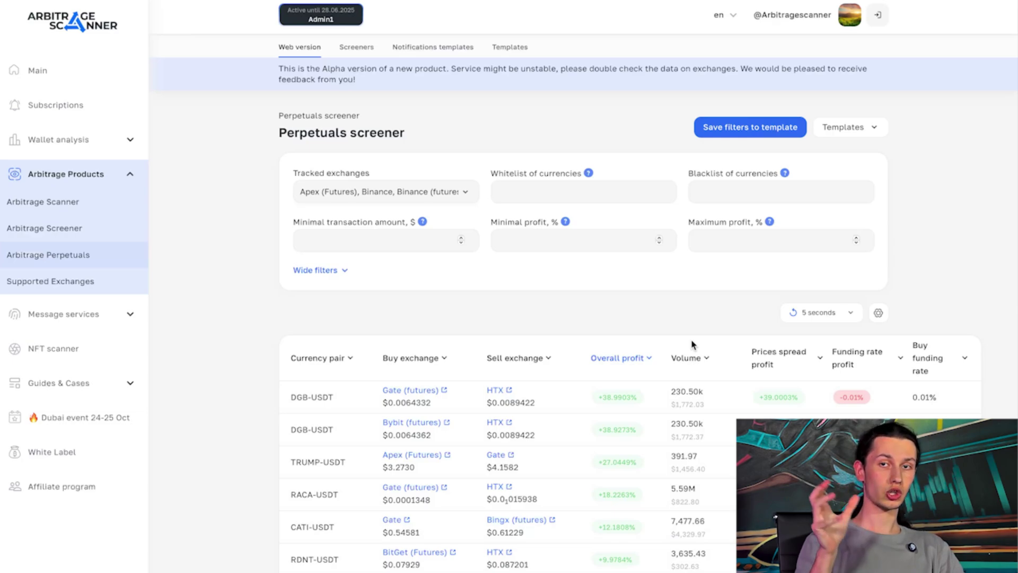
{"action": "left_click", "coordinate": [325, 271]}
{"action": "left_click", "coordinate": [740, 312]}
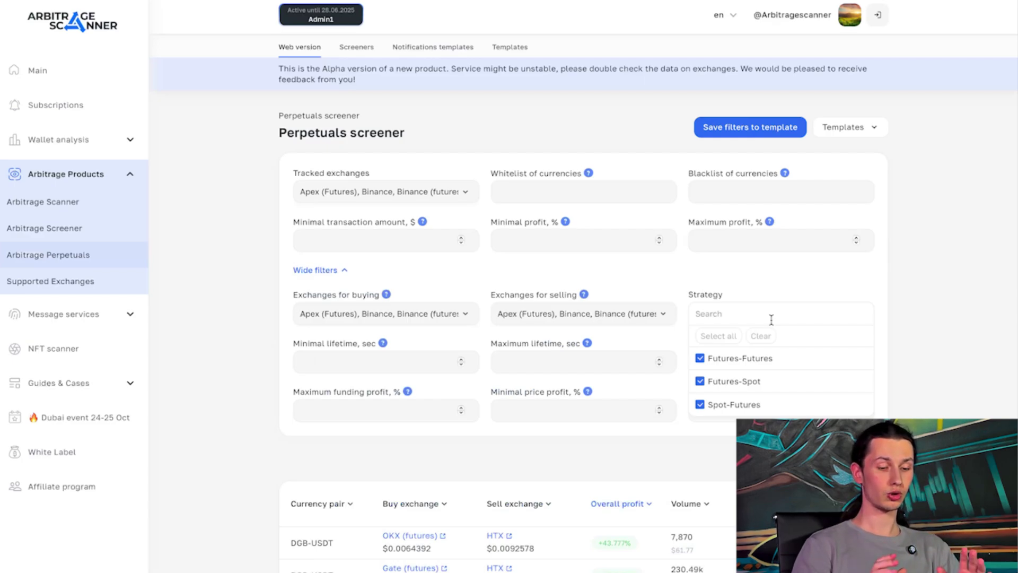
{"action": "left_click", "coordinate": [784, 367]}
{"action": "left_click", "coordinate": [798, 389]}
{"action": "left_click", "coordinate": [965, 319]}
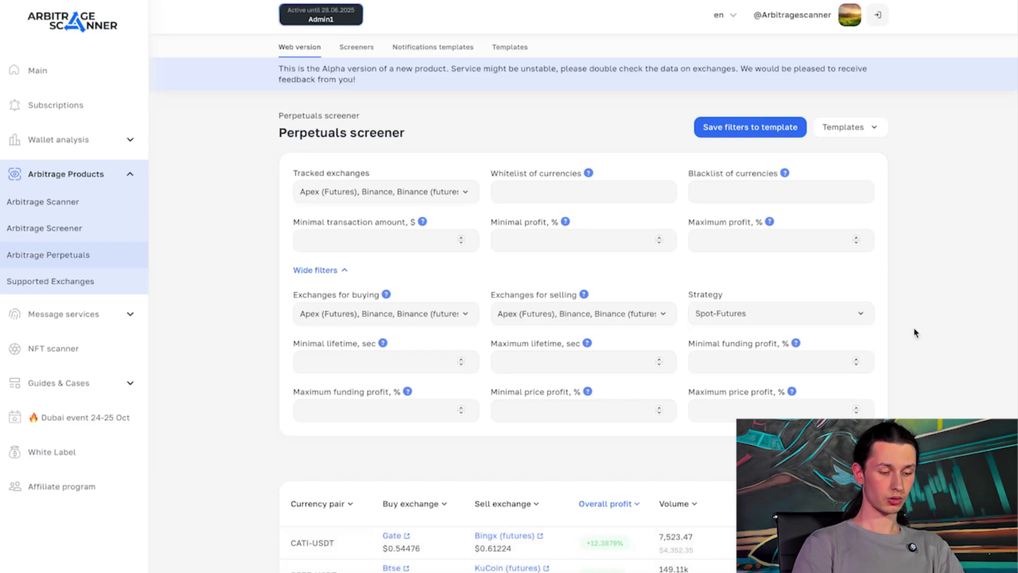
- Set the update interval of the results table to Do not update
{"action": "scroll", "coordinate": [915, 332], "scroll_direction": "down", "scroll_amount": 2}
{"action": "scroll", "coordinate": [915, 332], "scroll_direction": "down", "scroll_amount": 1}
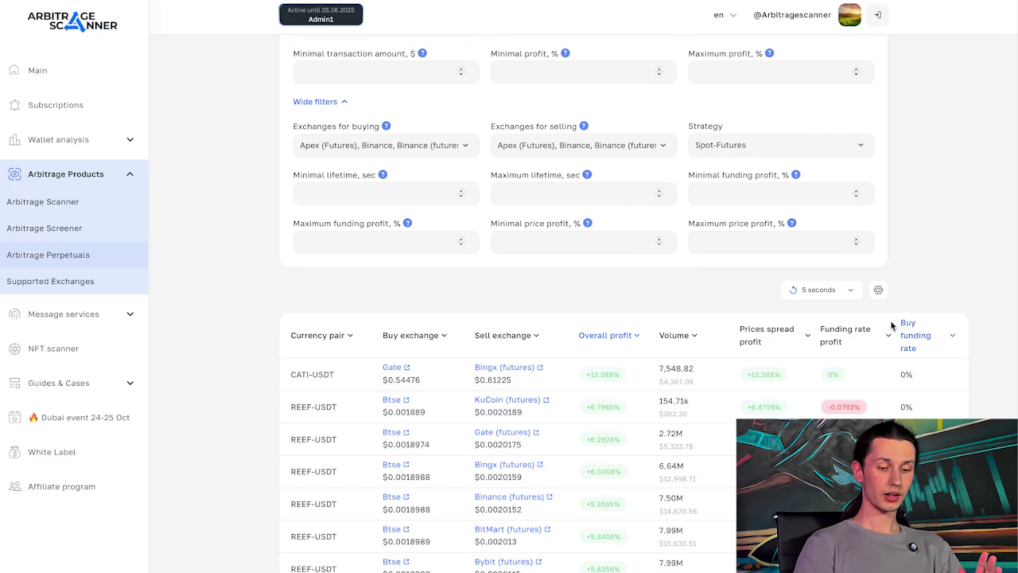
{"action": "left_click", "coordinate": [841, 292]}
{"action": "left_click", "coordinate": [811, 316]}
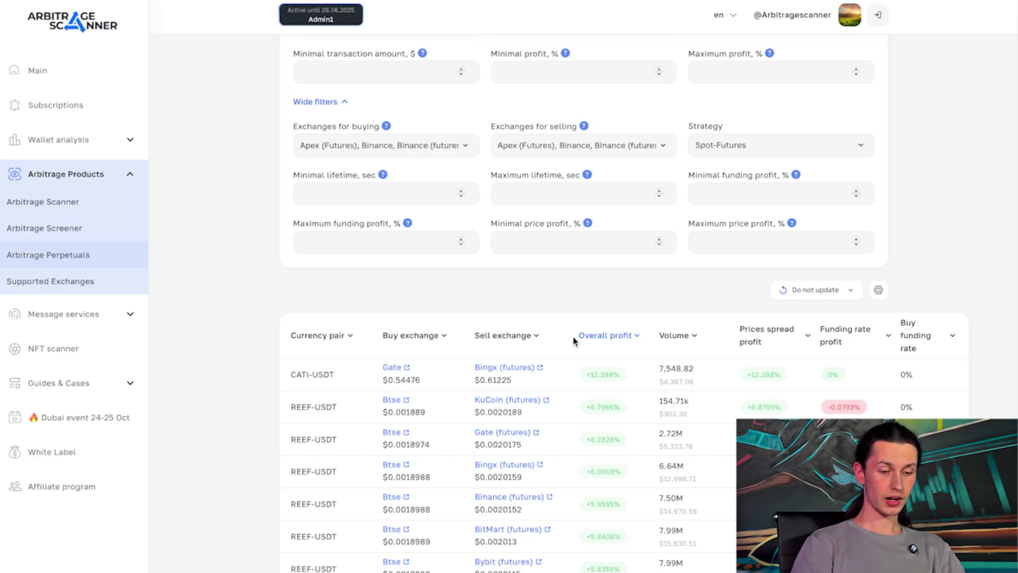
- Change the strategy filter so that only Futures-Futures is selected
{"action": "left_click", "coordinate": [811, 153]}
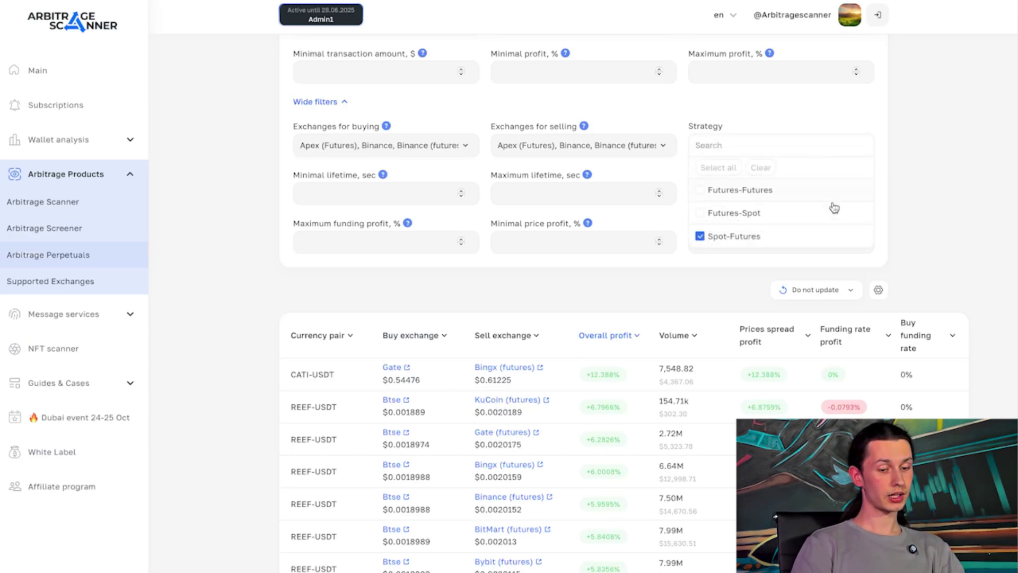
{"action": "left_click", "coordinate": [792, 236]}
{"action": "left_click", "coordinate": [798, 201]}
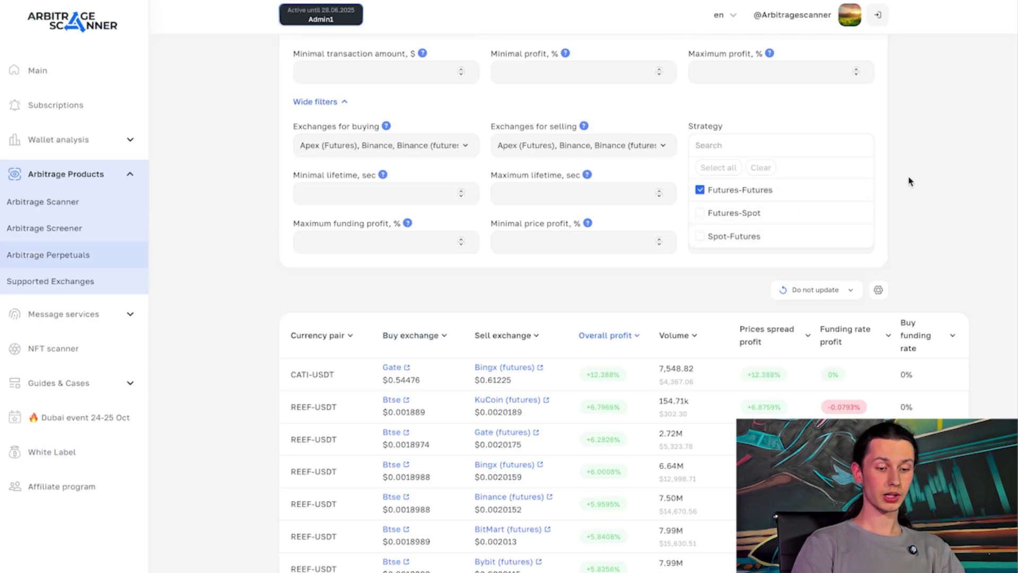
{"action": "left_click", "coordinate": [909, 182]}
- Reload the results table with the 5 seconds update interval and return it to Do not update
{"action": "left_click", "coordinate": [835, 292]}
{"action": "left_click", "coordinate": [807, 336]}
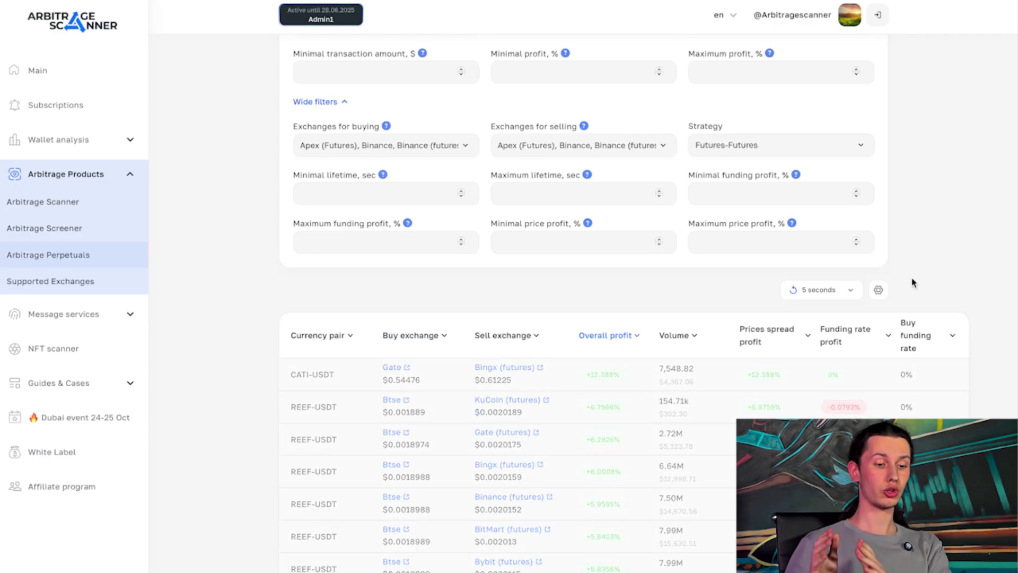
{"action": "left_click", "coordinate": [849, 290]}
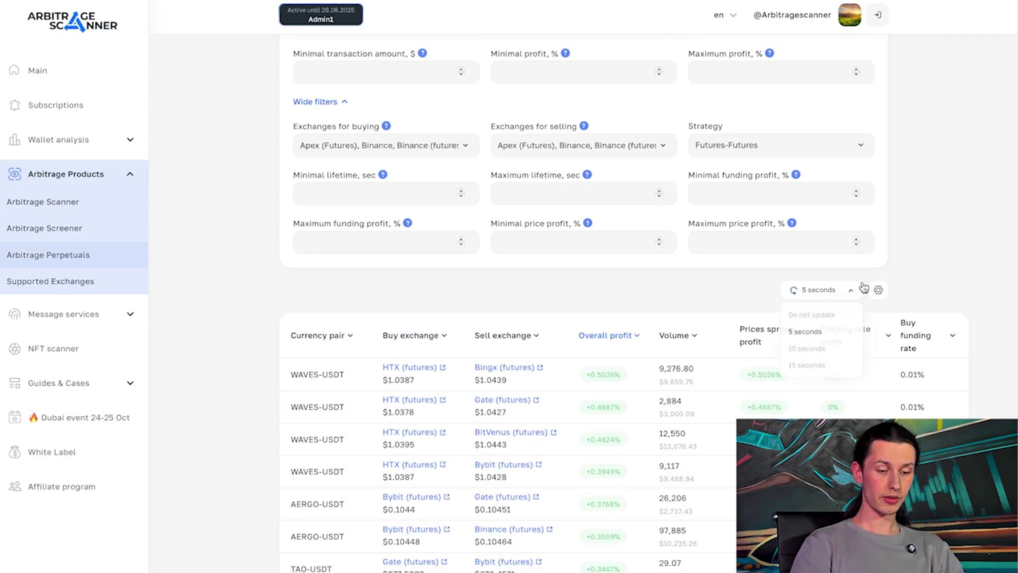
{"action": "left_click", "coordinate": [820, 314]}
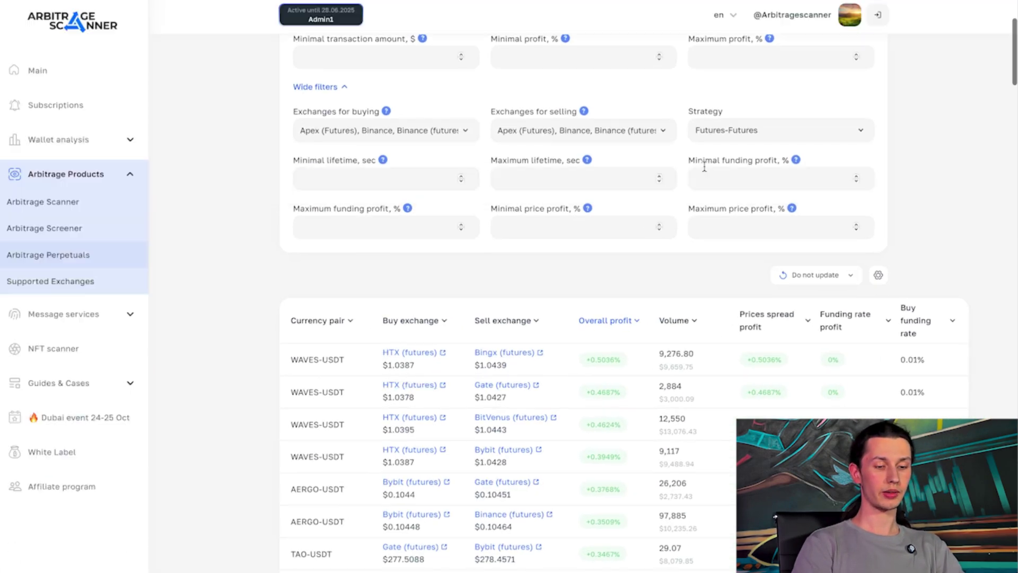
- Change the strategy filter so that only Futures-Spot is selected
{"action": "left_click", "coordinate": [774, 129]}
{"action": "left_click", "coordinate": [768, 199]}
{"action": "left_click", "coordinate": [791, 178]}
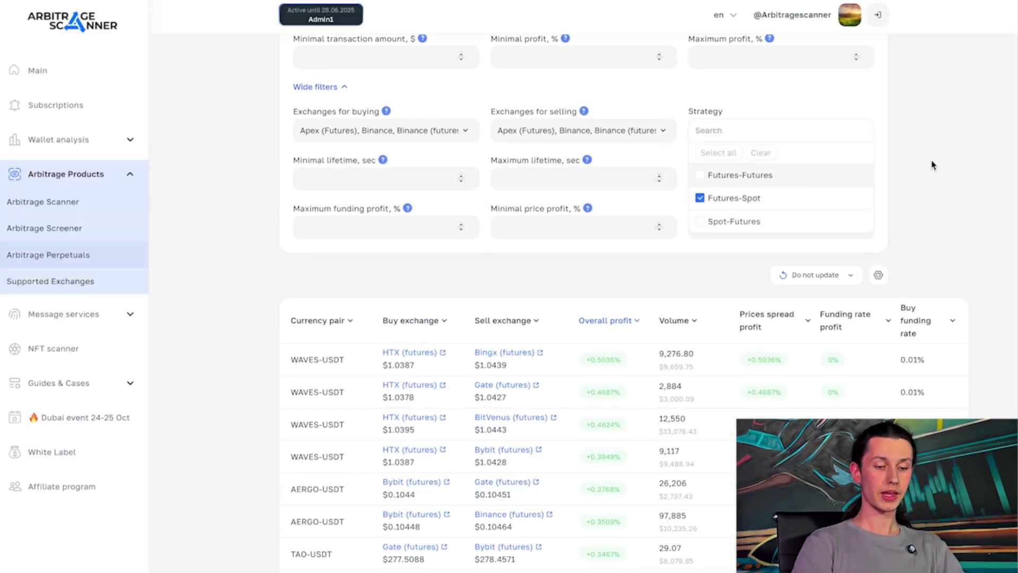
{"action": "left_click", "coordinate": [914, 164]}
- Set the results table to update every 5 seconds and look through the listed Futures-Spot pairs
{"action": "left_click", "coordinate": [837, 276]}
{"action": "left_click", "coordinate": [805, 316]}
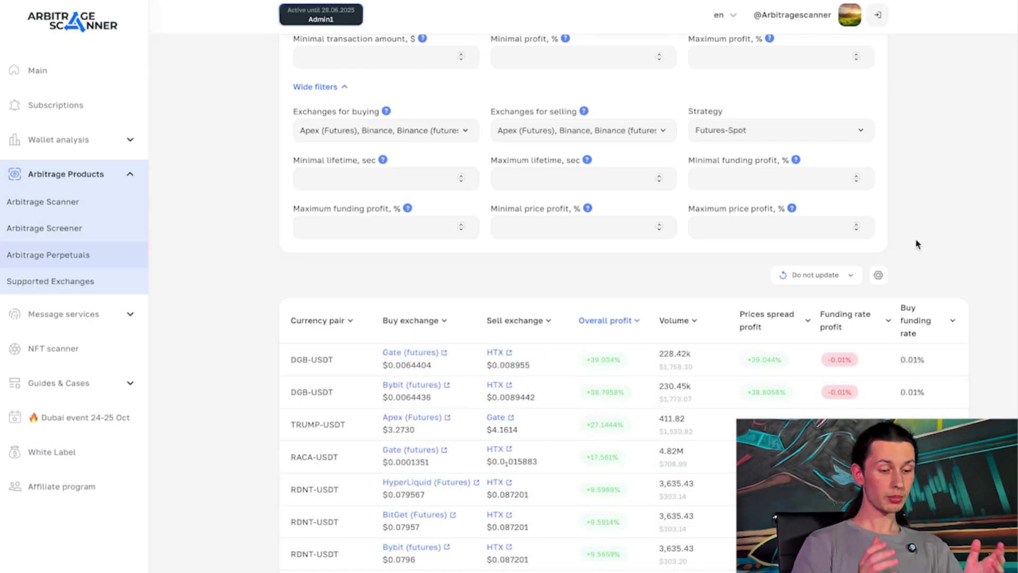
{"action": "scroll", "coordinate": [531, 299], "scroll_direction": "down", "scroll_amount": 8}
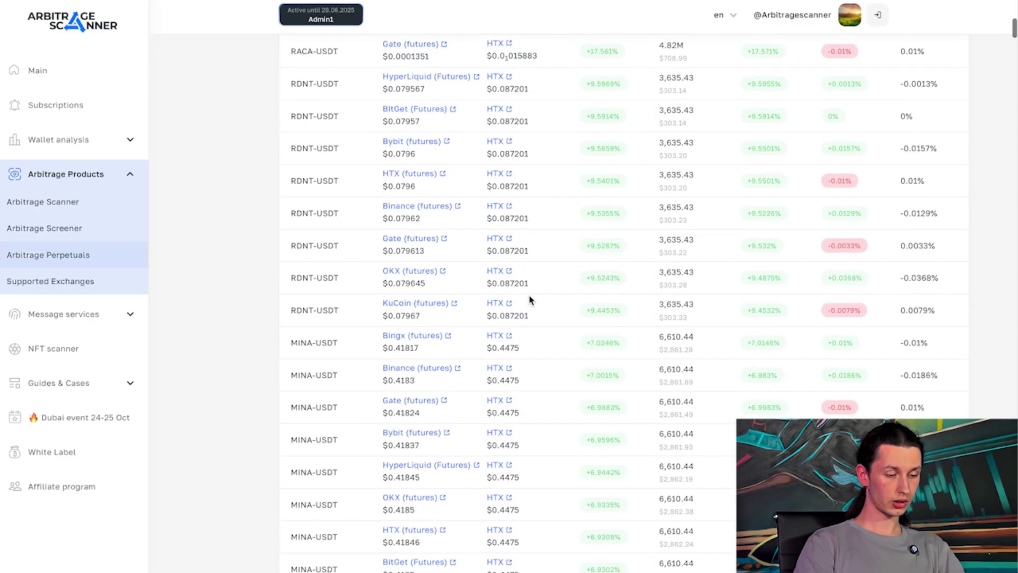
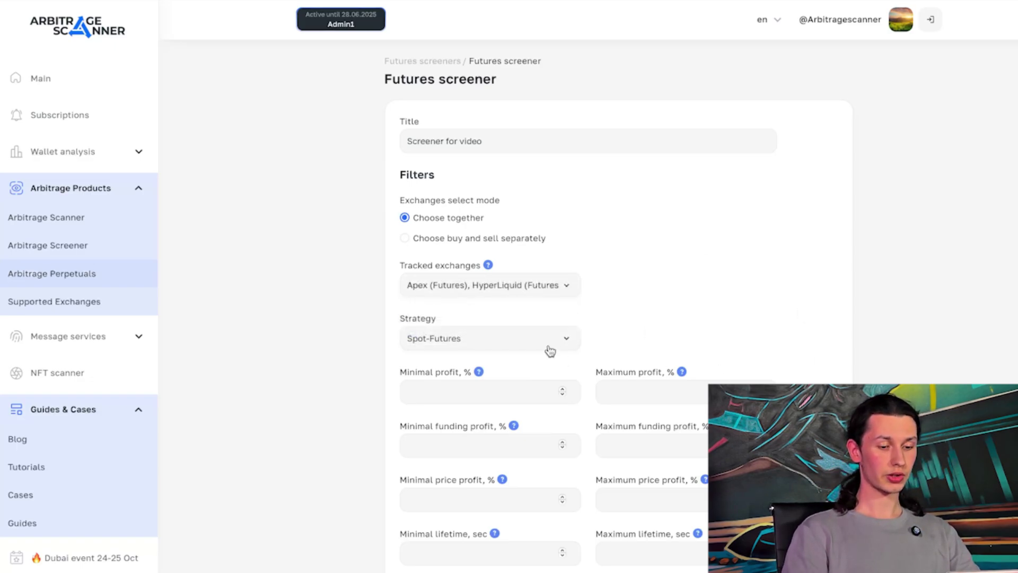
- Replace the strategy of the futures screener "Screener for video" with Futures-Futures only
{"action": "left_click", "coordinate": [550, 349]}
{"action": "left_click", "coordinate": [533, 395]}
{"action": "left_click", "coordinate": [488, 442]}
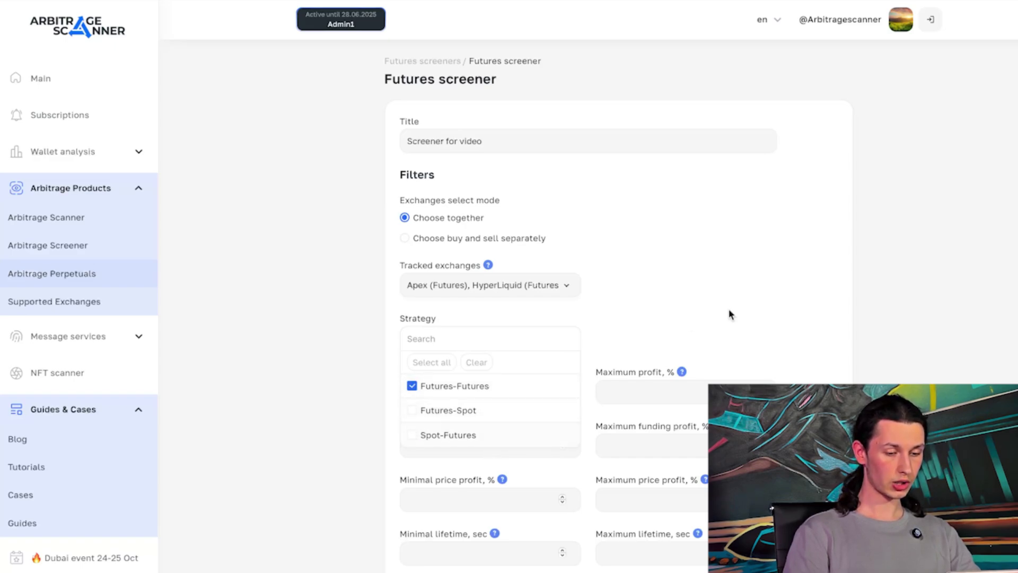
{"action": "left_click", "coordinate": [676, 306]}
- Set the futures screener's minimal profit to 0.1%
{"action": "scroll", "coordinate": [672, 406], "scroll_direction": "down", "scroll_amount": 3}
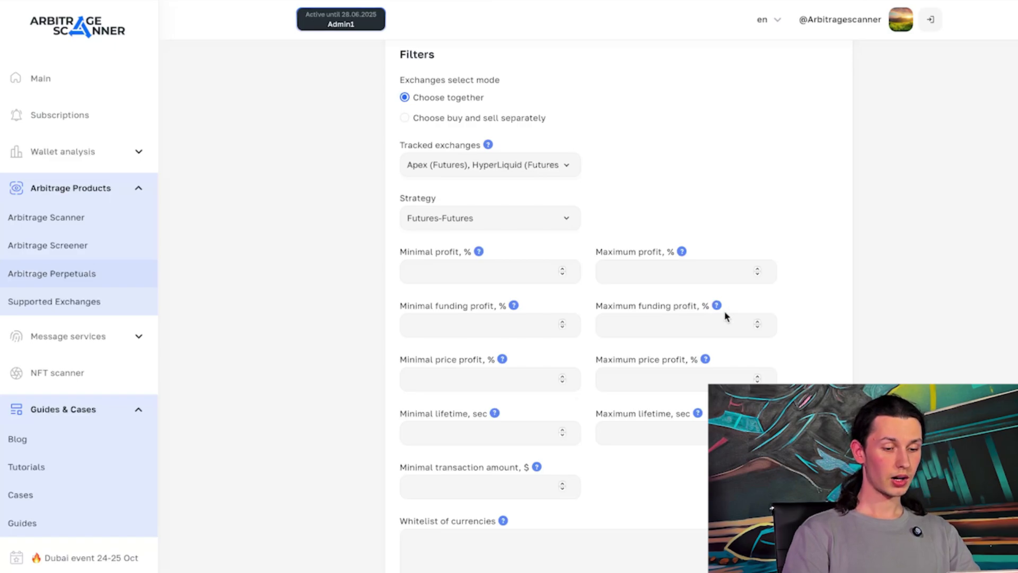
{"action": "left_click", "coordinate": [505, 280]}
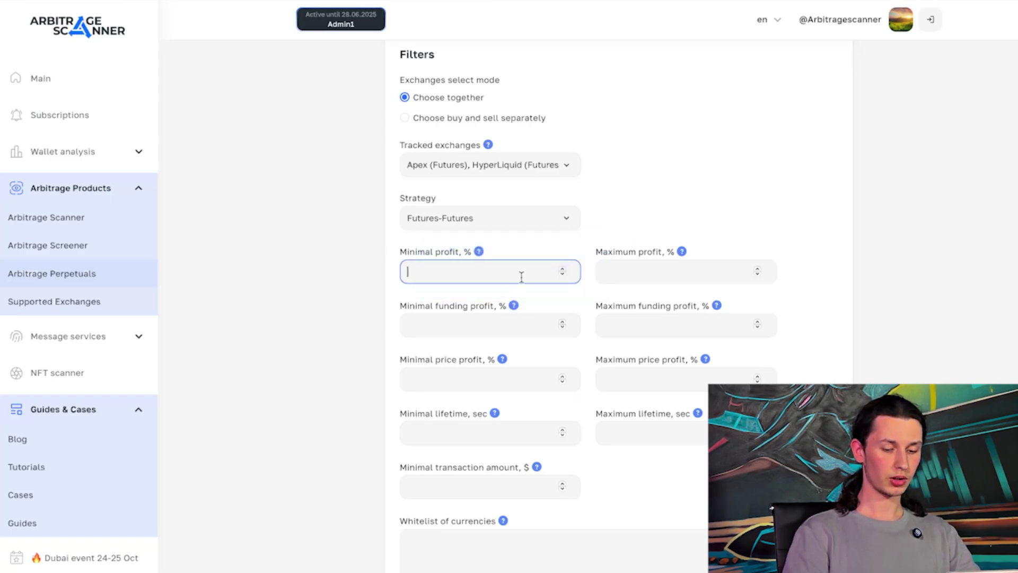
{"action": "type", "text": "0.1"}
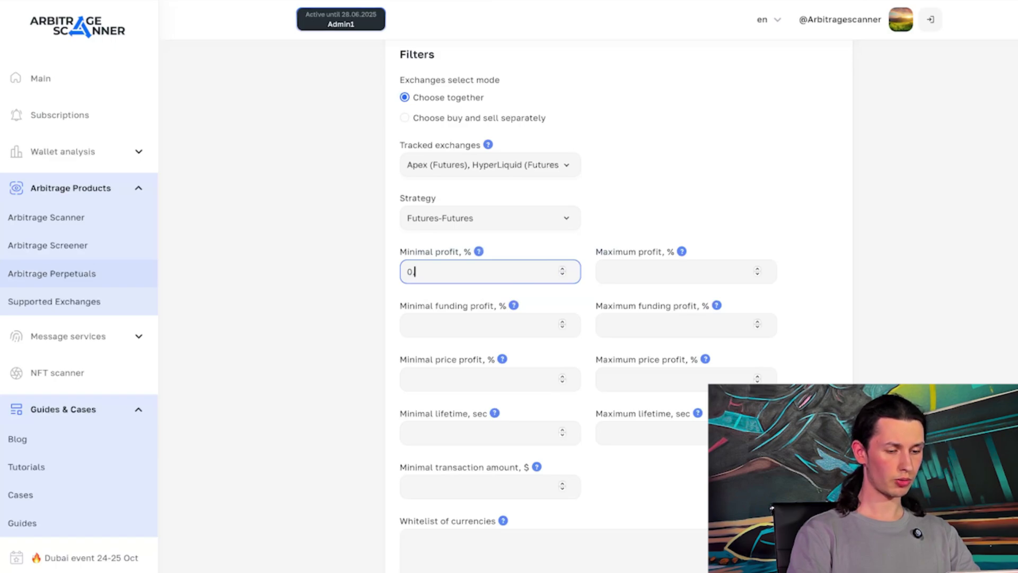
{"action": "left_click", "coordinate": [740, 180]}
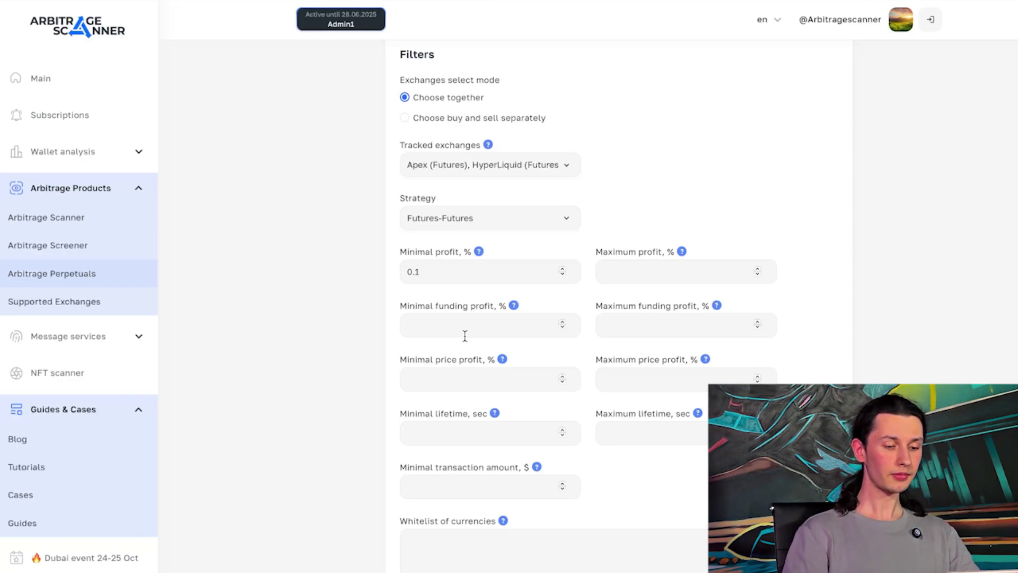
- Set the futures screener's minimal transaction amount to $200
{"action": "scroll", "coordinate": [495, 438], "scroll_direction": "down", "scroll_amount": 1}
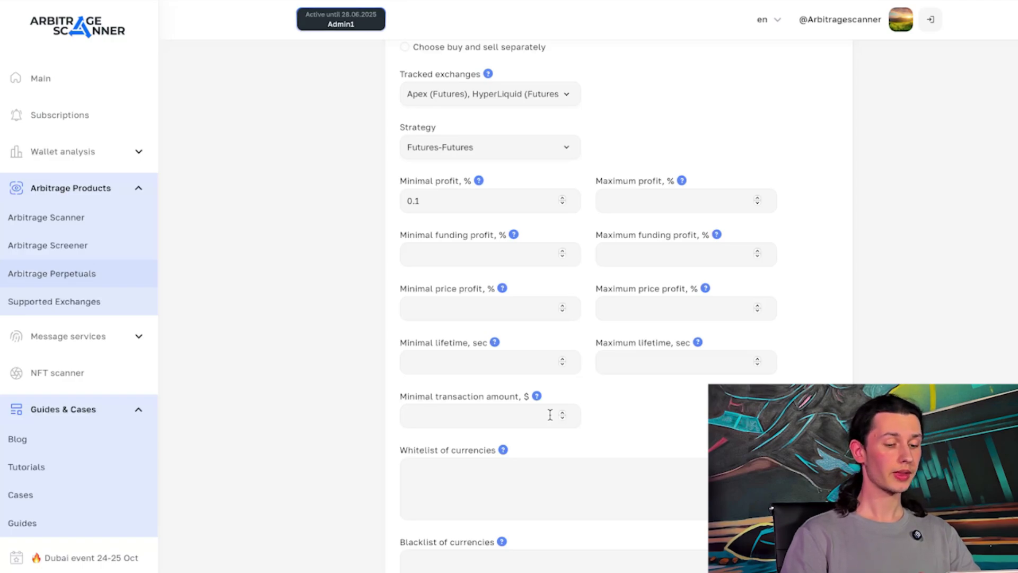
{"action": "left_click", "coordinate": [550, 414]}
{"action": "type", "text": "200"}
{"action": "left_click", "coordinate": [782, 383]}
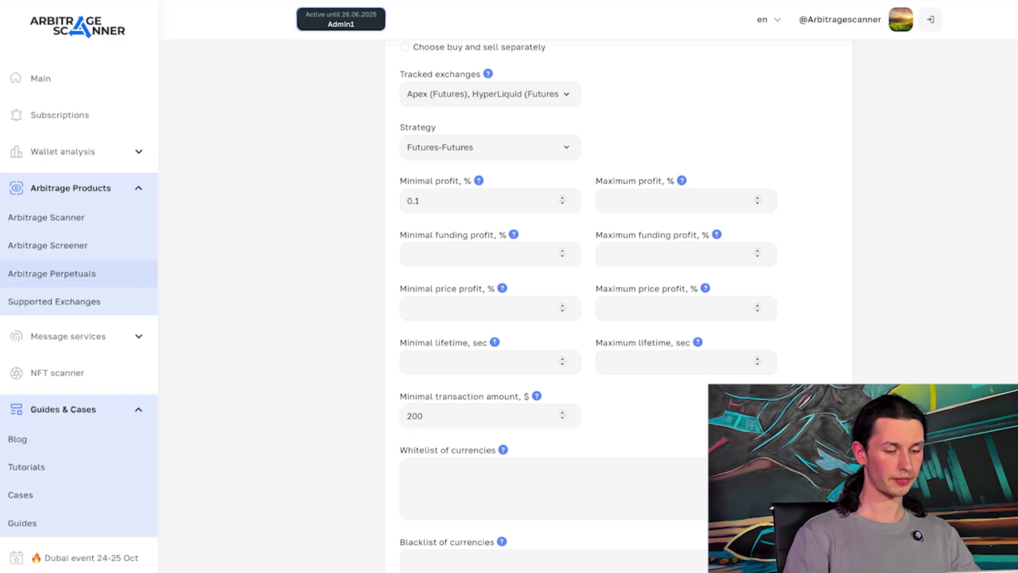
- Go to the notifications settings, switch to Telegram, and create a private channel named "Hyperliquid vs Apex"
{"action": "scroll", "coordinate": [660, 385], "scroll_direction": "down", "scroll_amount": 2}
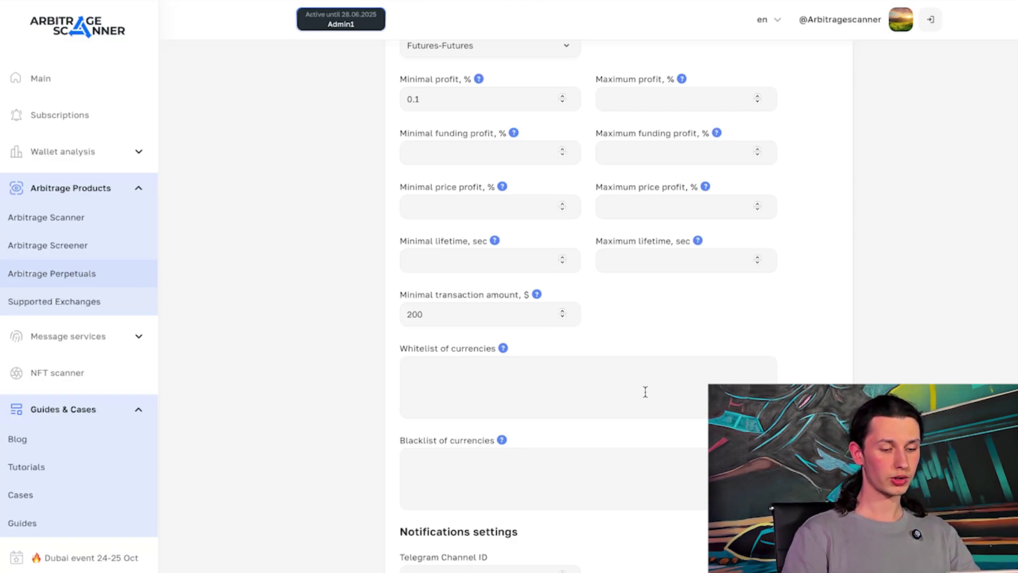
{"action": "scroll", "coordinate": [636, 337], "scroll_direction": "down", "scroll_amount": 6}
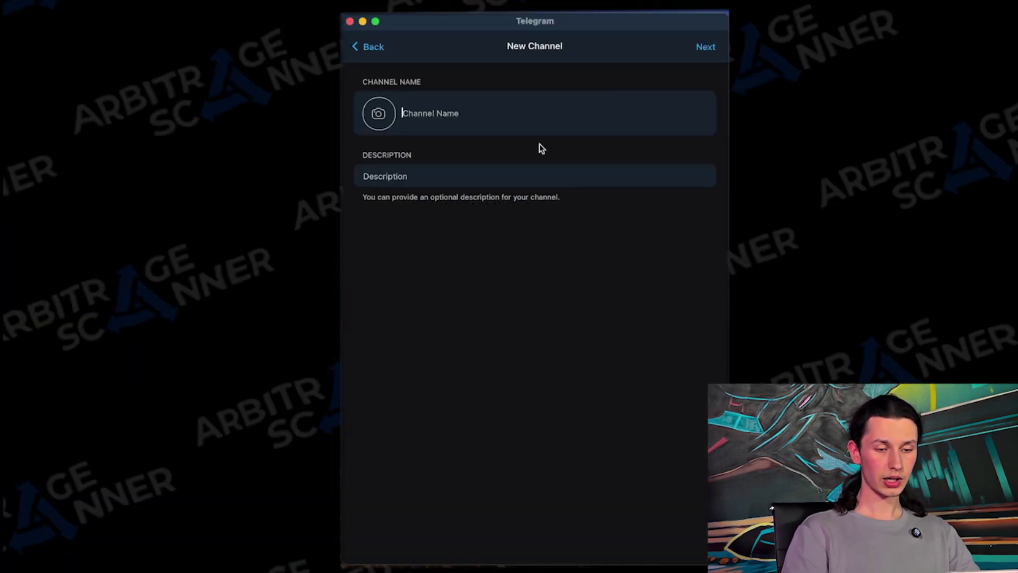
{"action": "type", "text": "Hy"}
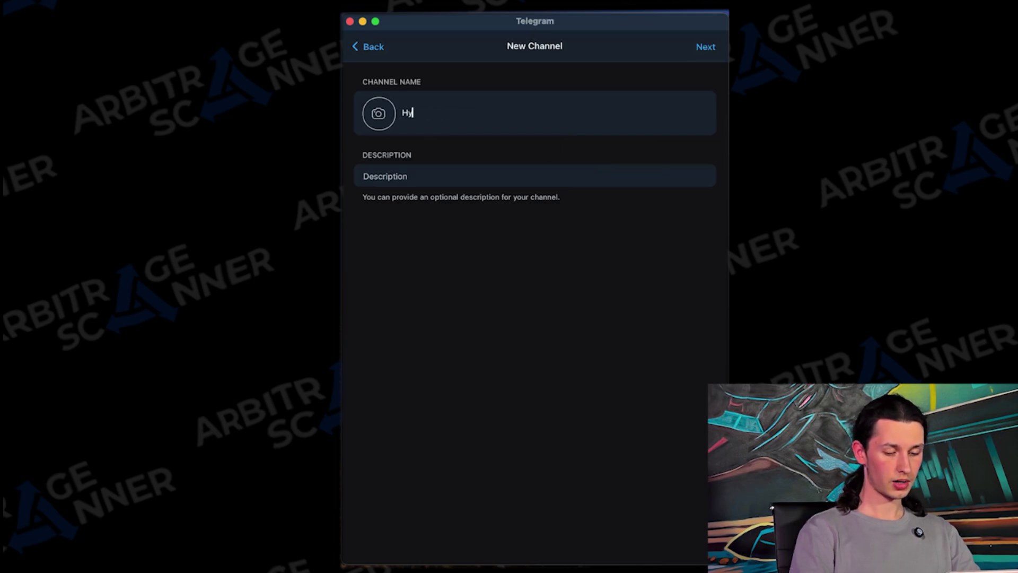
{"action": "type", "text": "perliquid vs Apex"}
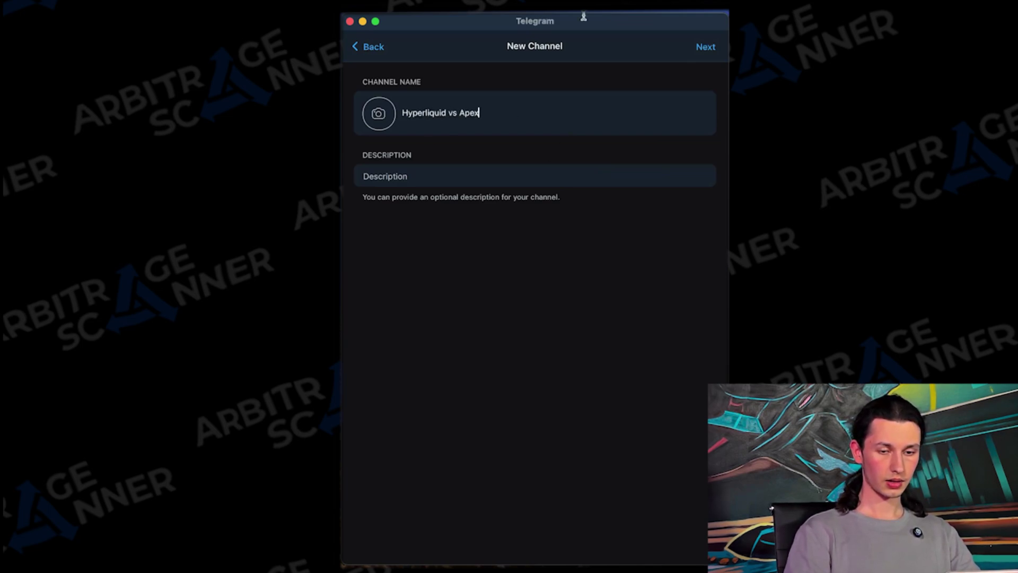
{"action": "key", "text": "Return"}
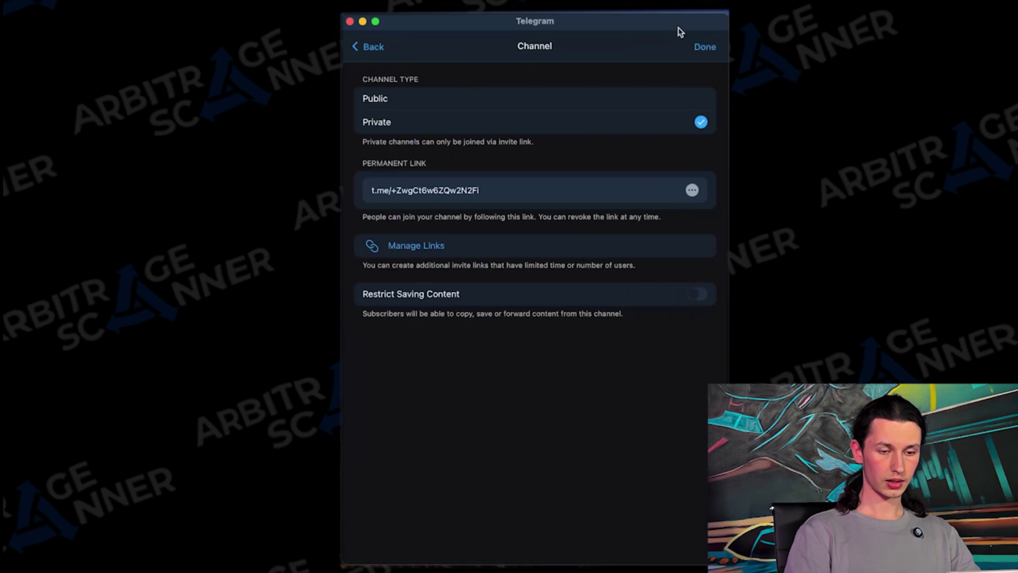
{"action": "left_click", "coordinate": [705, 47]}
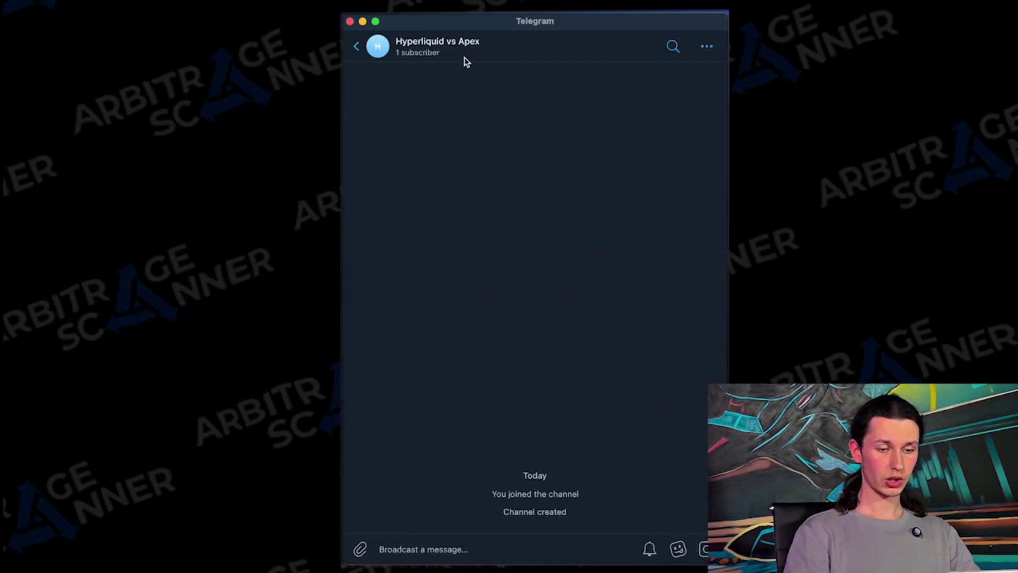
- Add the universal adder account as an admin of the new channel with all permissions, including Add New Admins
{"action": "left_click", "coordinate": [464, 59]}
{"action": "left_click", "coordinate": [598, 303]}
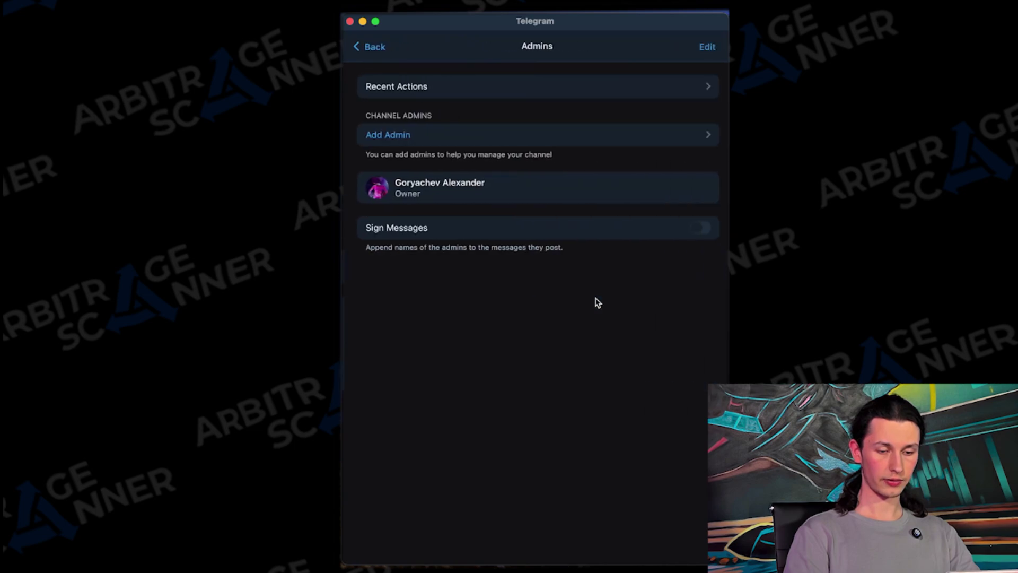
{"action": "left_click", "coordinate": [581, 140]}
{"action": "type", "text": "th"}
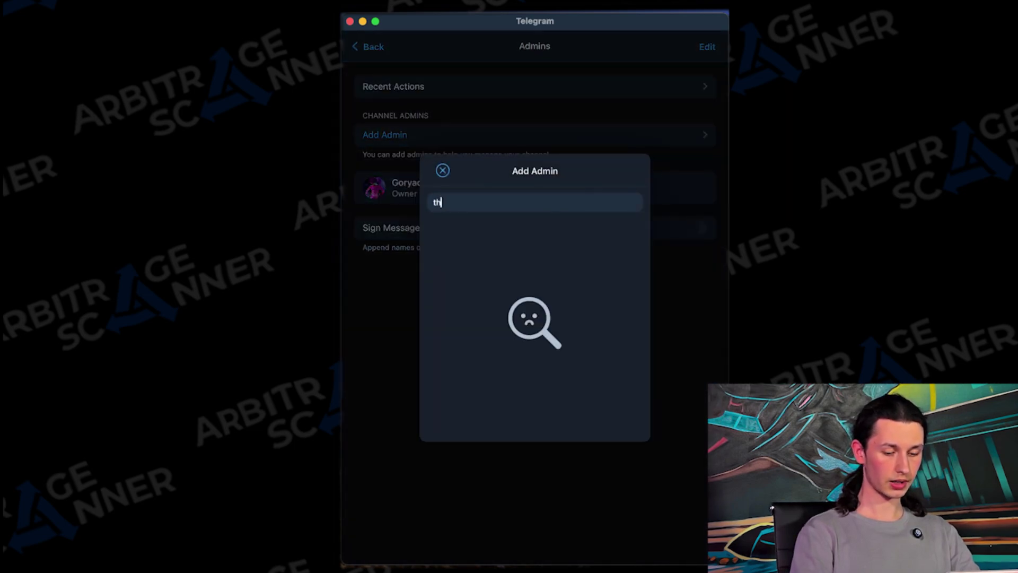
{"action": "type", "text": "e_univer"}
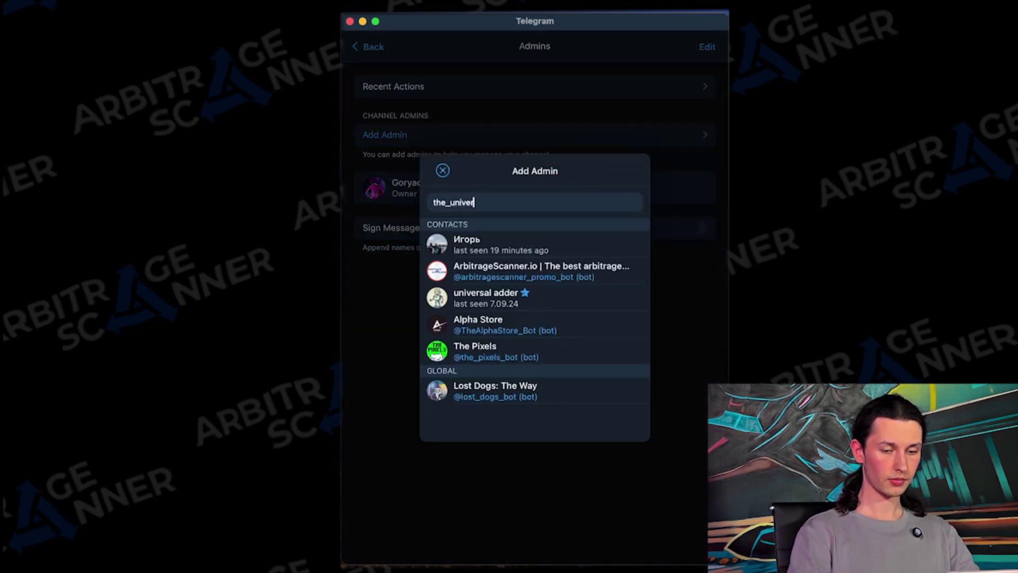
{"action": "type", "text": "se"}
{"action": "left_click", "coordinate": [536, 245]}
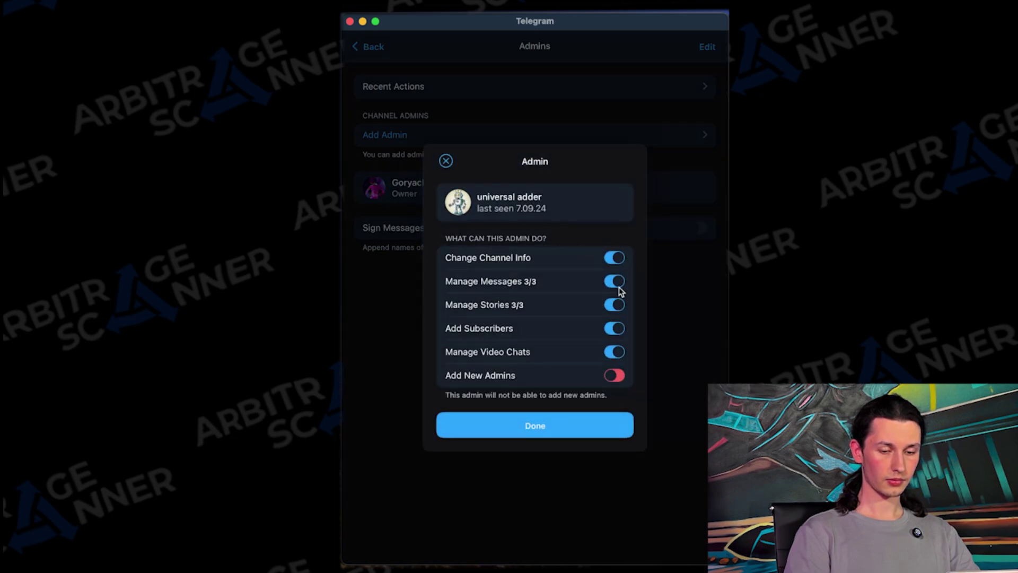
{"action": "left_click", "coordinate": [614, 375]}
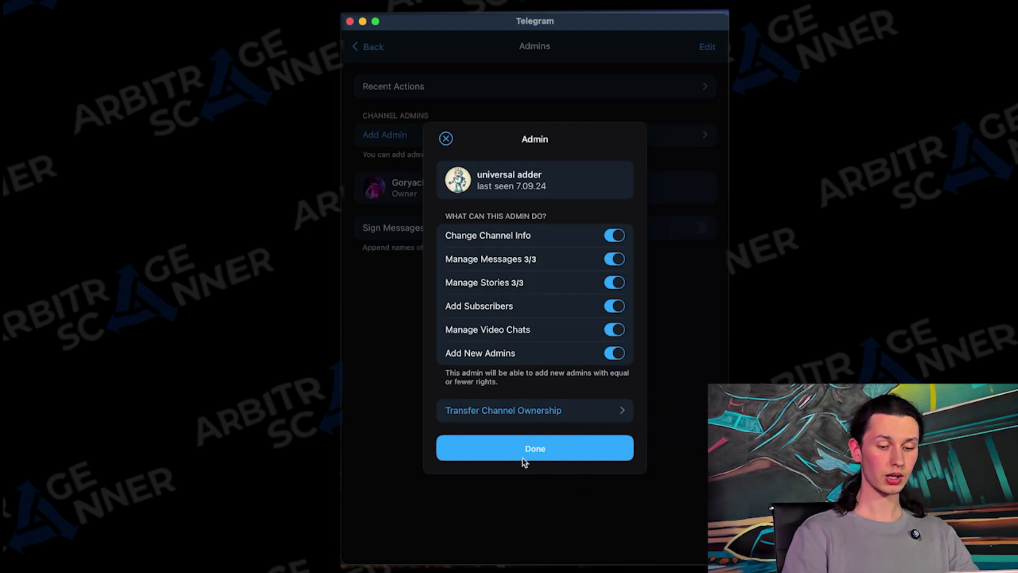
{"action": "left_click", "coordinate": [554, 451]}
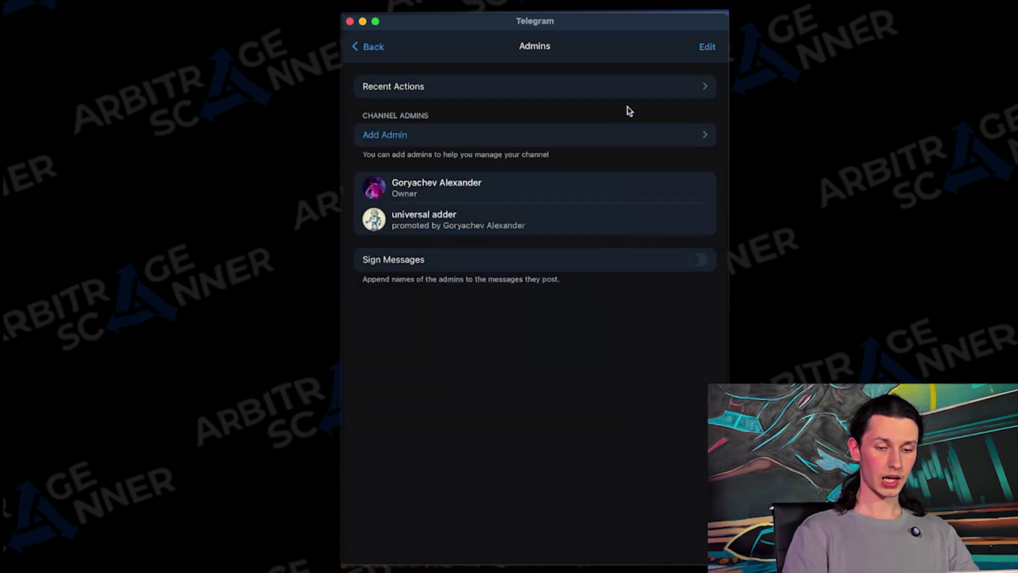
{"action": "left_click", "coordinate": [607, 135]}
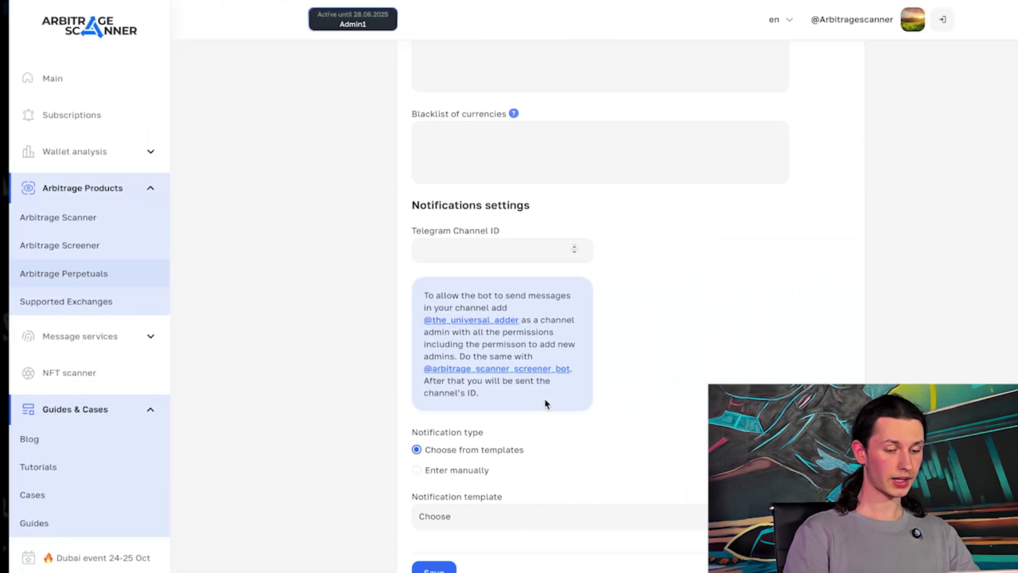
{"action": "left_click_drag", "start_coordinate": [423, 368], "coordinate": [560, 370]}
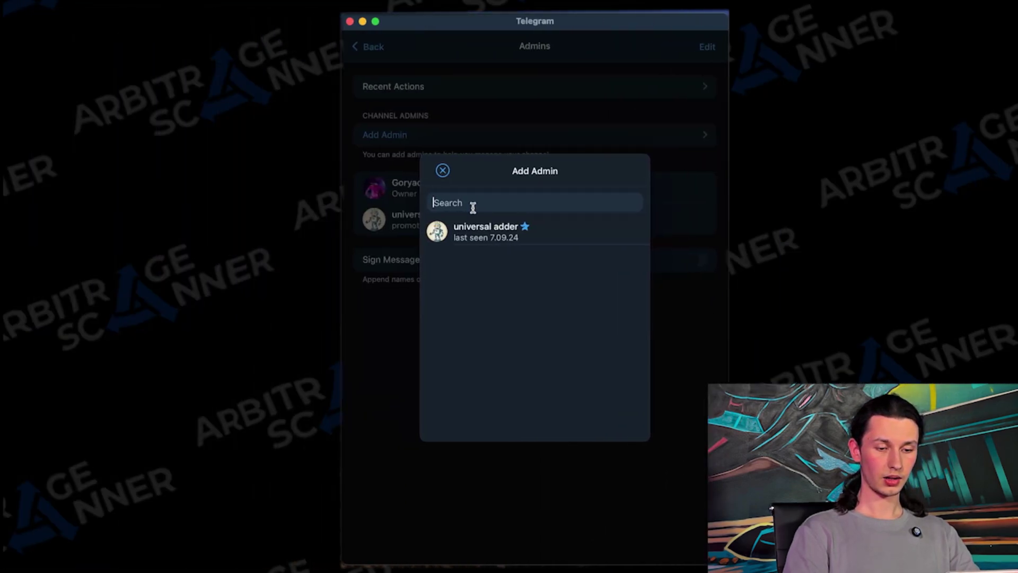
{"action": "type", "text": "@arbitrage_scanner_screener_bot"}
{"action": "left_click", "coordinate": [569, 246]}
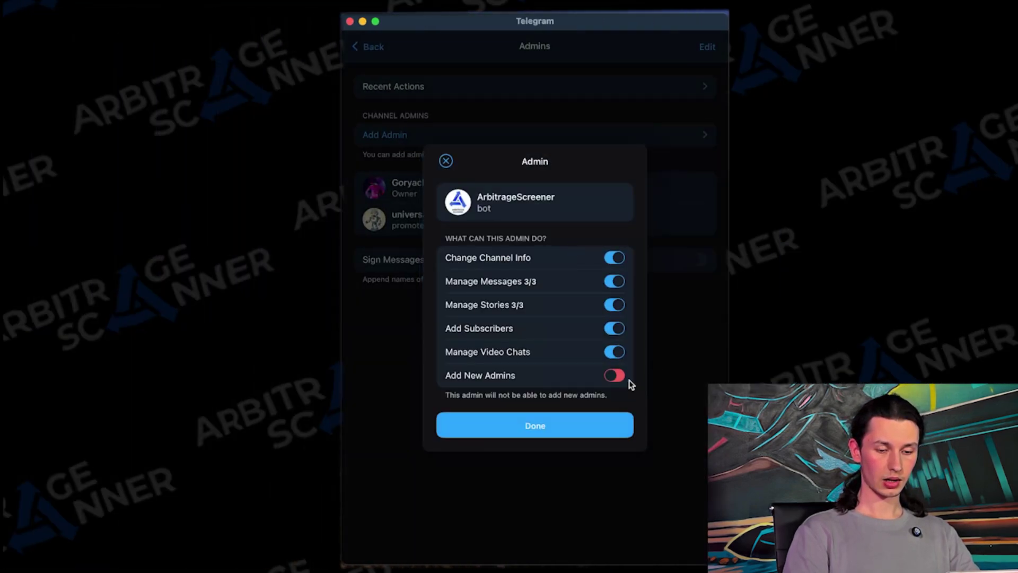
{"action": "left_click", "coordinate": [618, 378]}
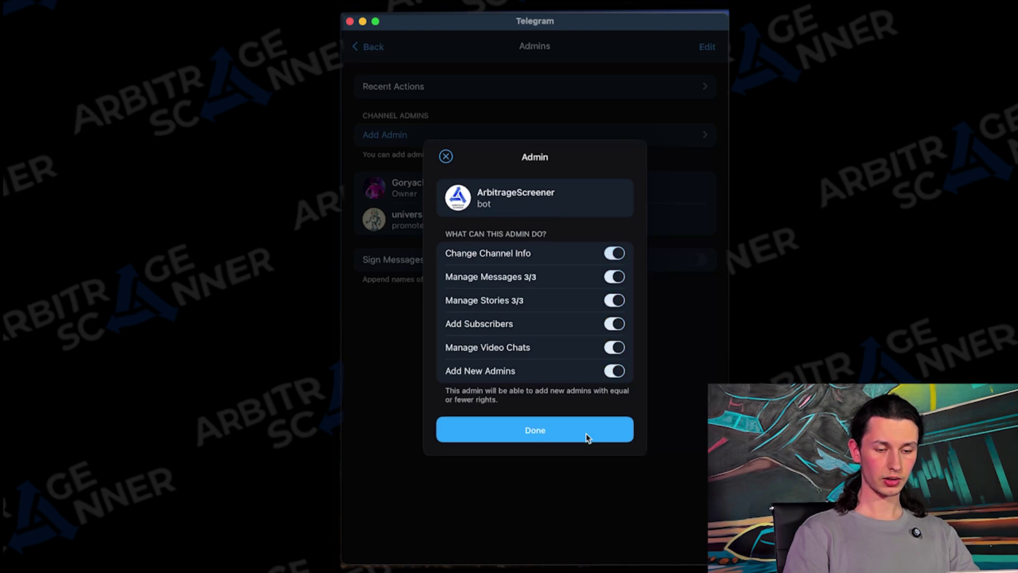
{"action": "left_click", "coordinate": [588, 436]}
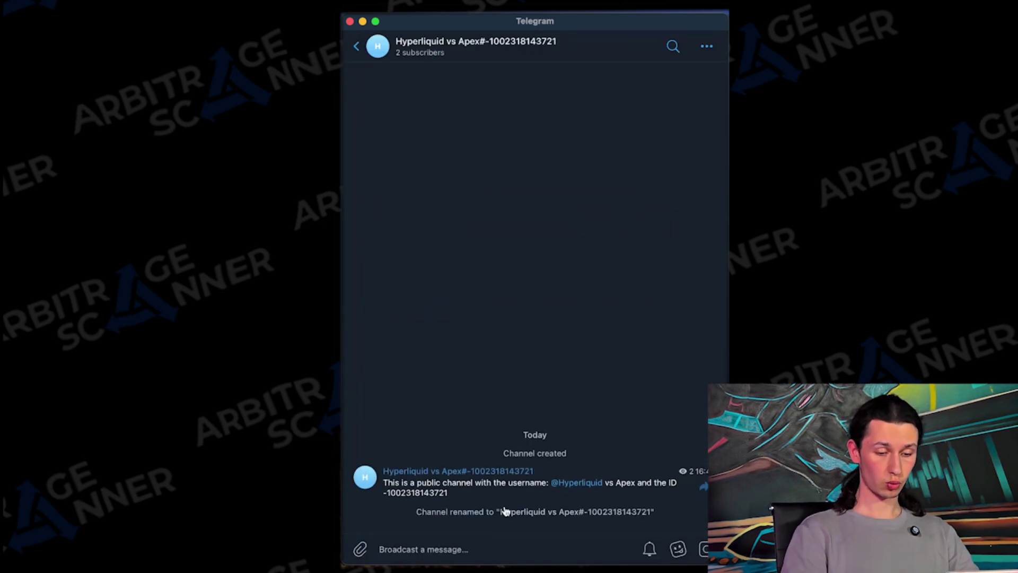
- Copy the channel's ID from the message in Telegram and paste it as the futures screener's Telegram Channel ID
{"action": "left_click_drag", "start_coordinate": [475, 493], "coordinate": [382, 494]}
{"action": "key", "text": "ctrl+c"}
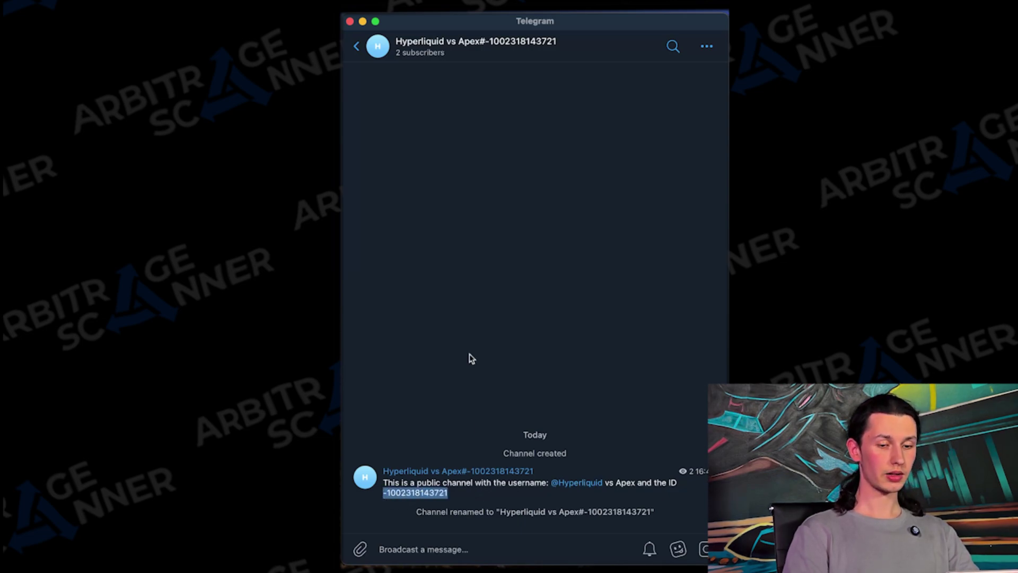
{"action": "key", "text": "ctrl+Right"}
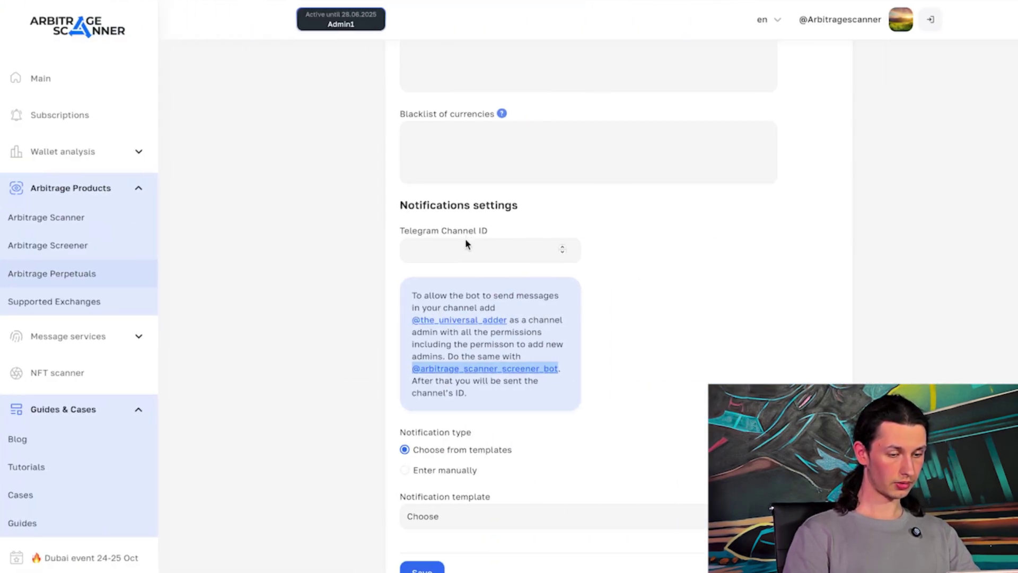
{"action": "left_click", "coordinate": [465, 241]}
{"action": "key", "text": "ctrl+v"}
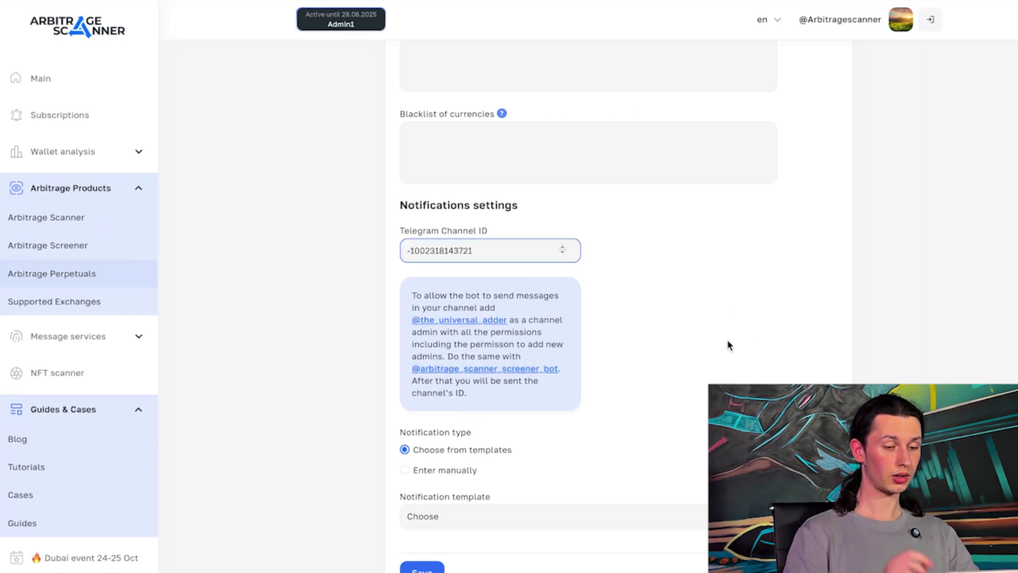
- Set the notification type to Enter manually, review the default template and the screener's filters, and save the screener
{"action": "scroll", "coordinate": [729, 344], "scroll_direction": "down", "scroll_amount": 1}
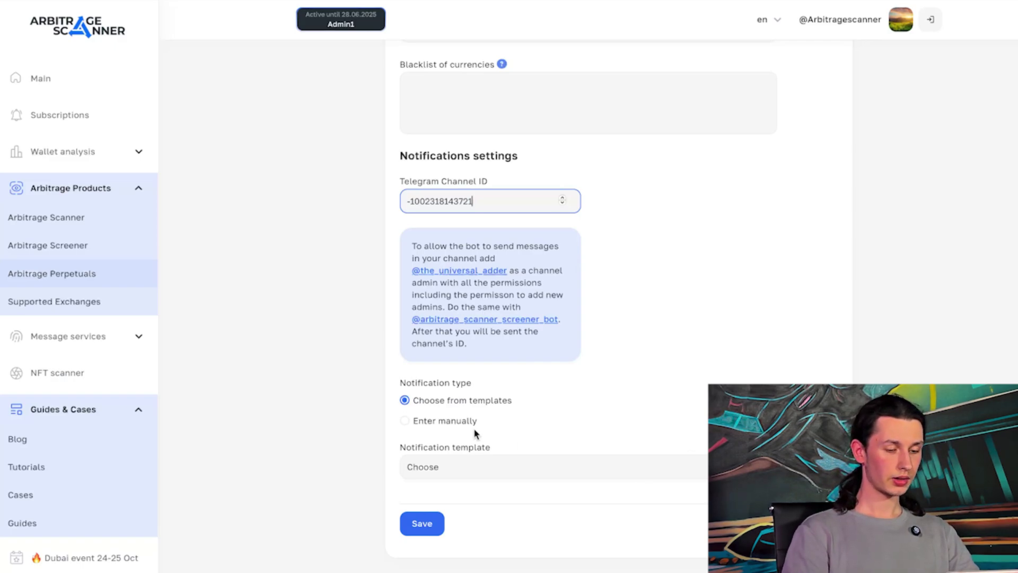
{"action": "left_click", "coordinate": [460, 426]}
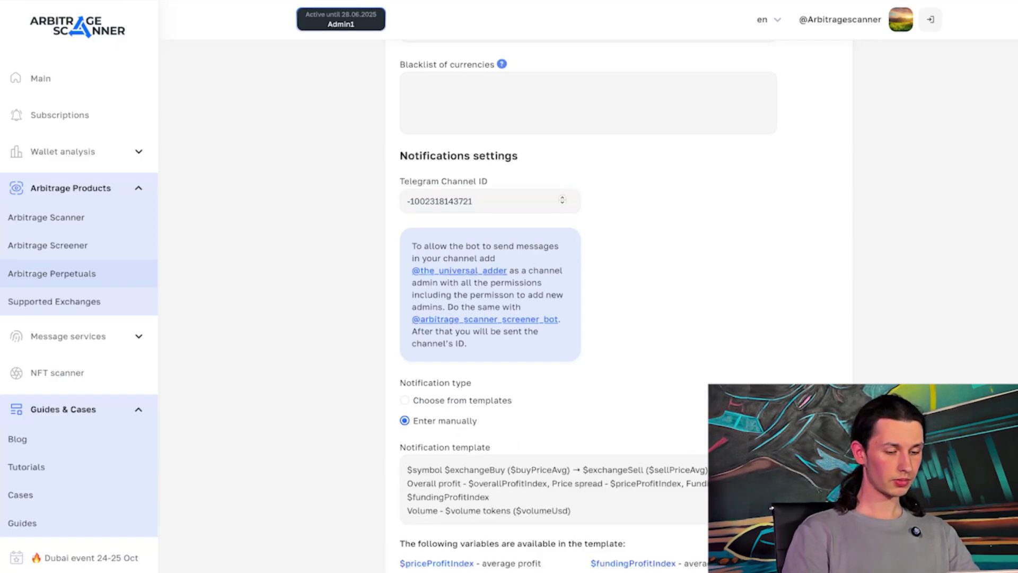
{"action": "scroll", "coordinate": [540, 358], "scroll_direction": "down", "scroll_amount": 3}
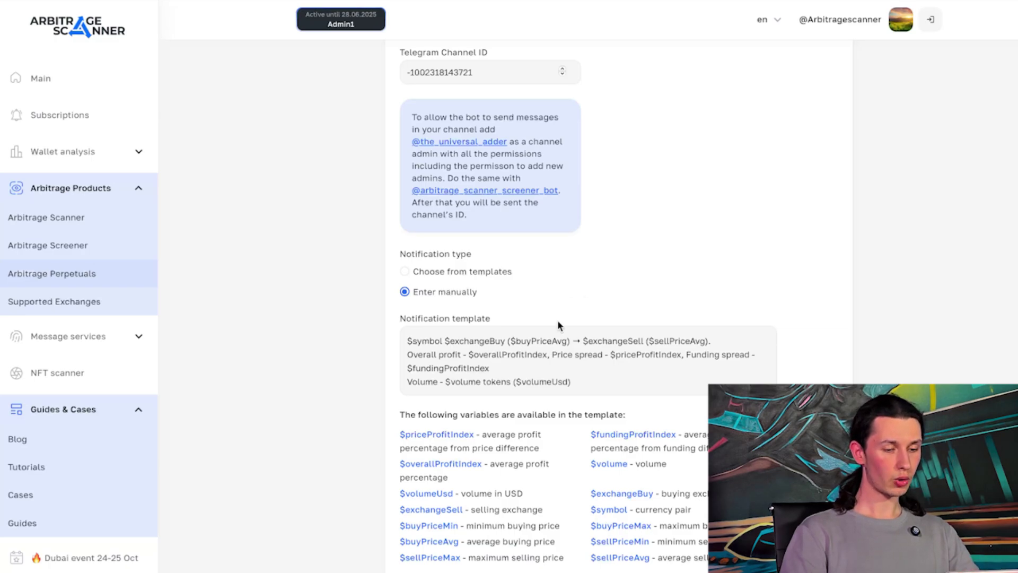
{"action": "scroll", "coordinate": [558, 320], "scroll_direction": "down", "scroll_amount": 3}
{"action": "scroll", "coordinate": [557, 320], "scroll_direction": "up", "scroll_amount": 15}
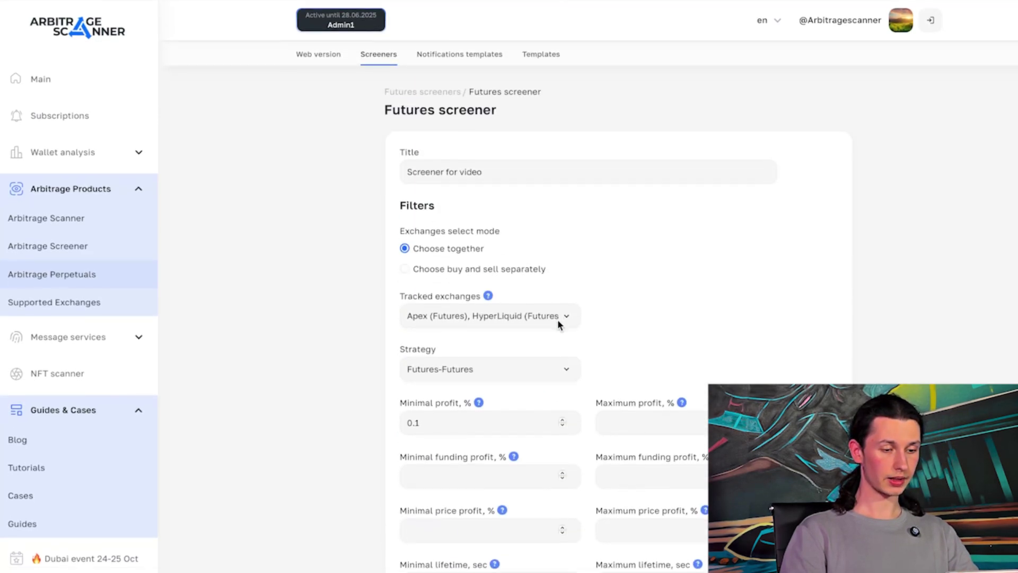
{"action": "scroll", "coordinate": [558, 320], "scroll_direction": "down", "scroll_amount": 15}
{"action": "left_click", "coordinate": [427, 498]}
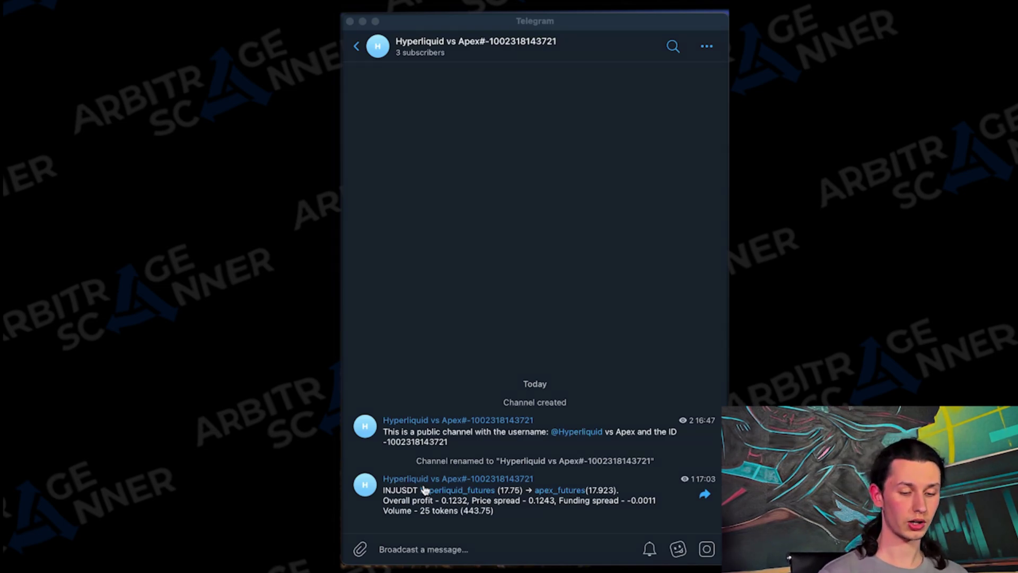
- In the Telegram channel, check the target of the hyperliquid_futures link in the INJUSDT notification without opening it
{"action": "left_click", "coordinate": [466, 491]}
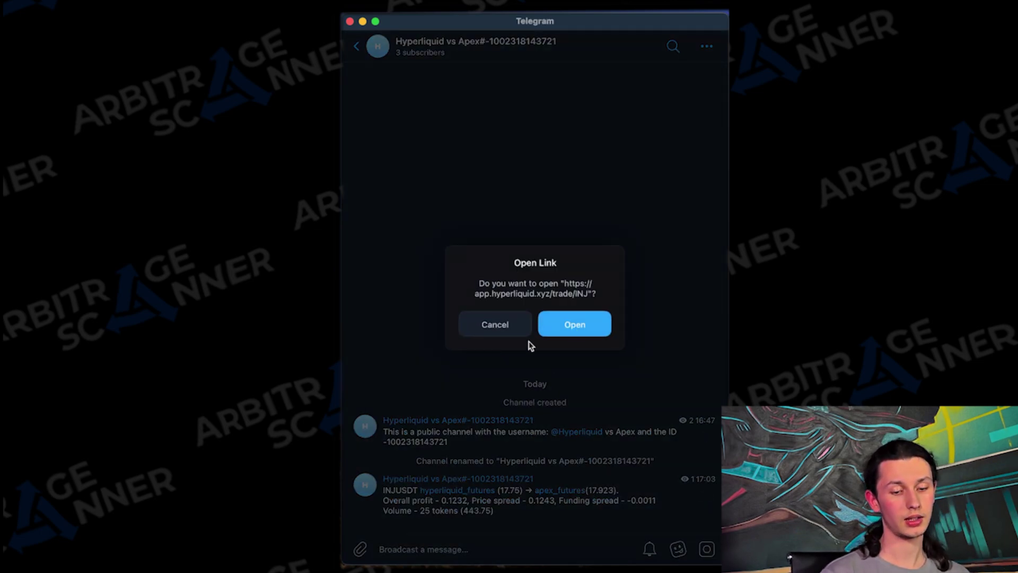
{"action": "left_click", "coordinate": [498, 329]}
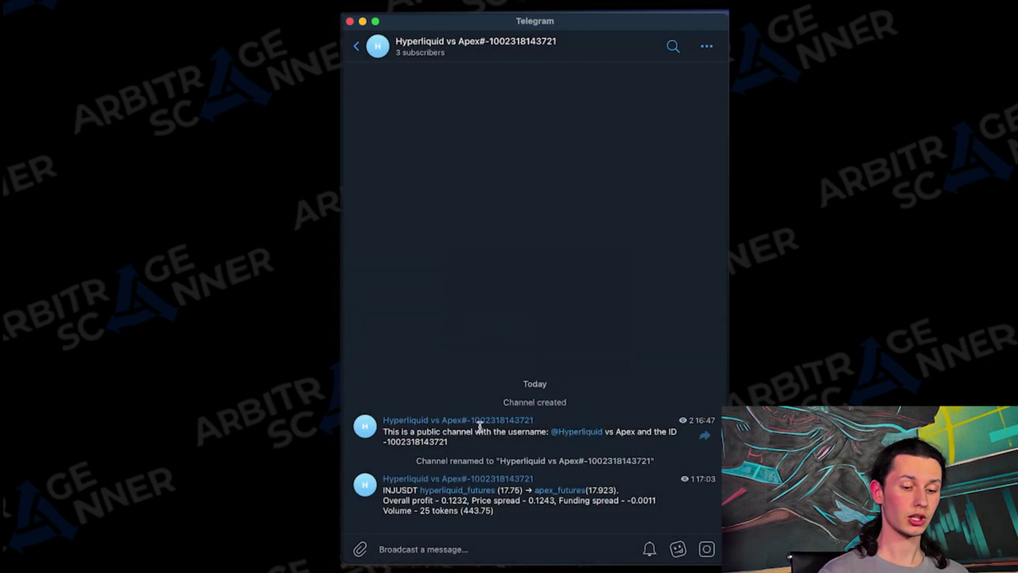